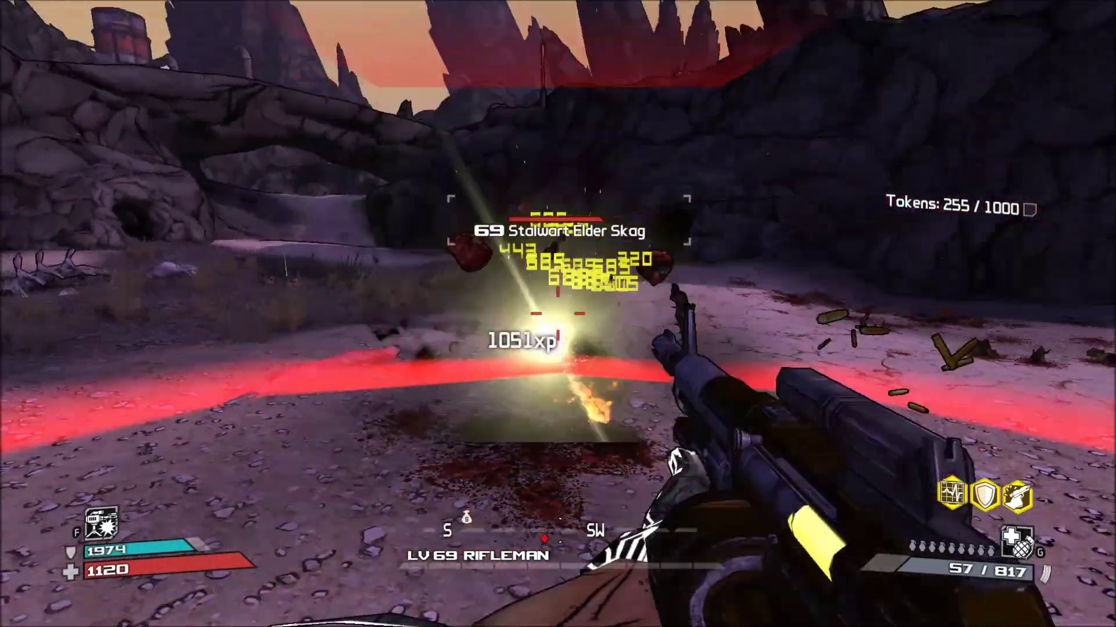
pyautogui.click(557, 314)
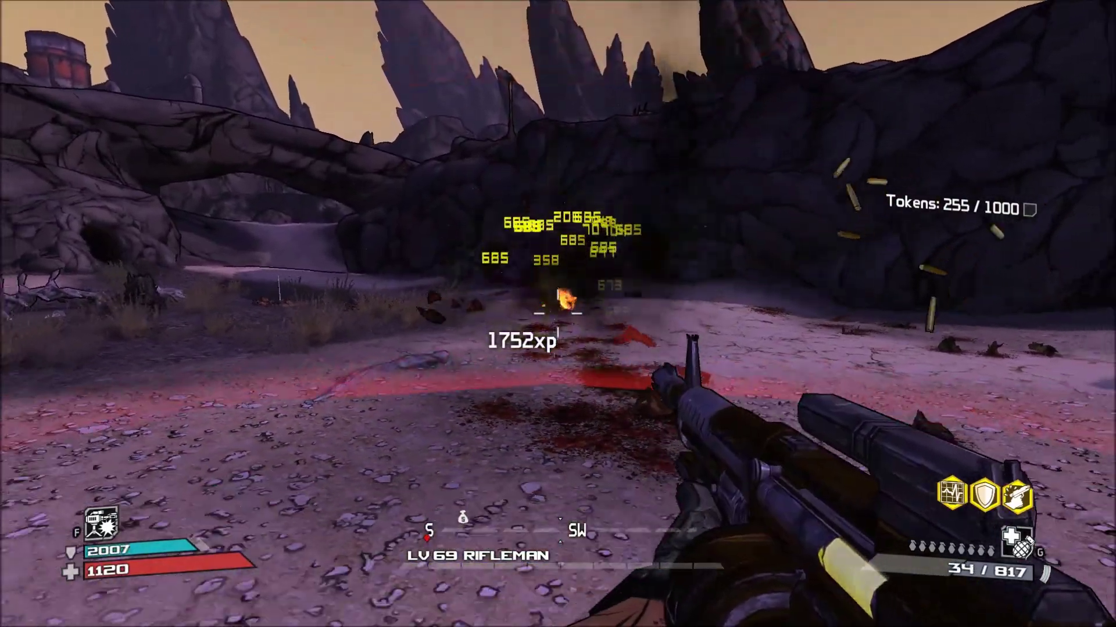
pyautogui.click(558, 314)
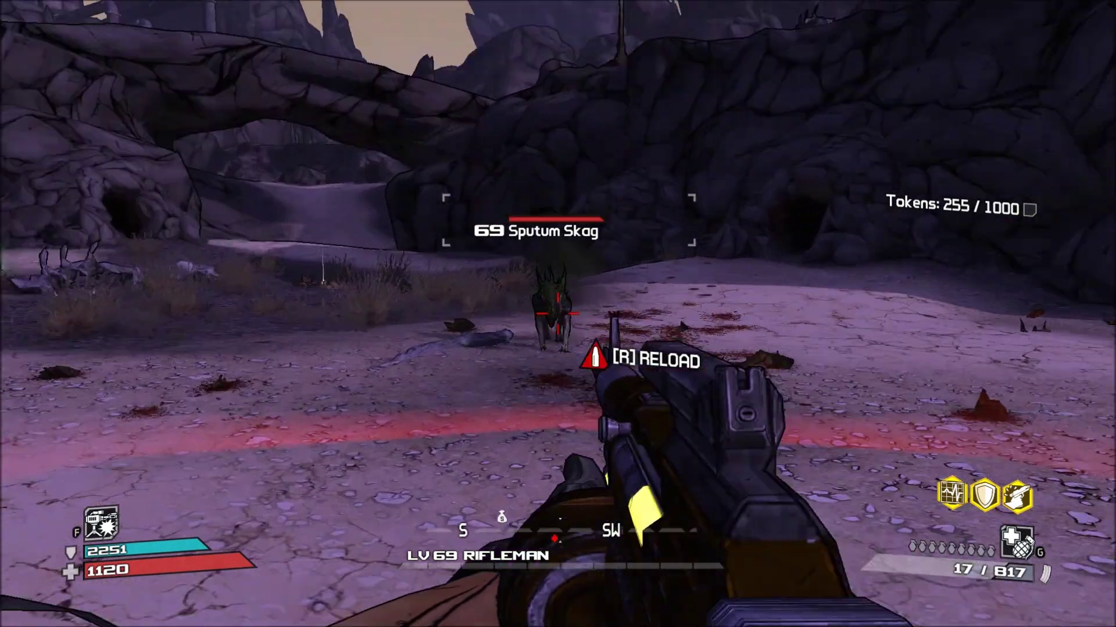
pyautogui.rightClick(558, 314)
pyautogui.click(558, 313)
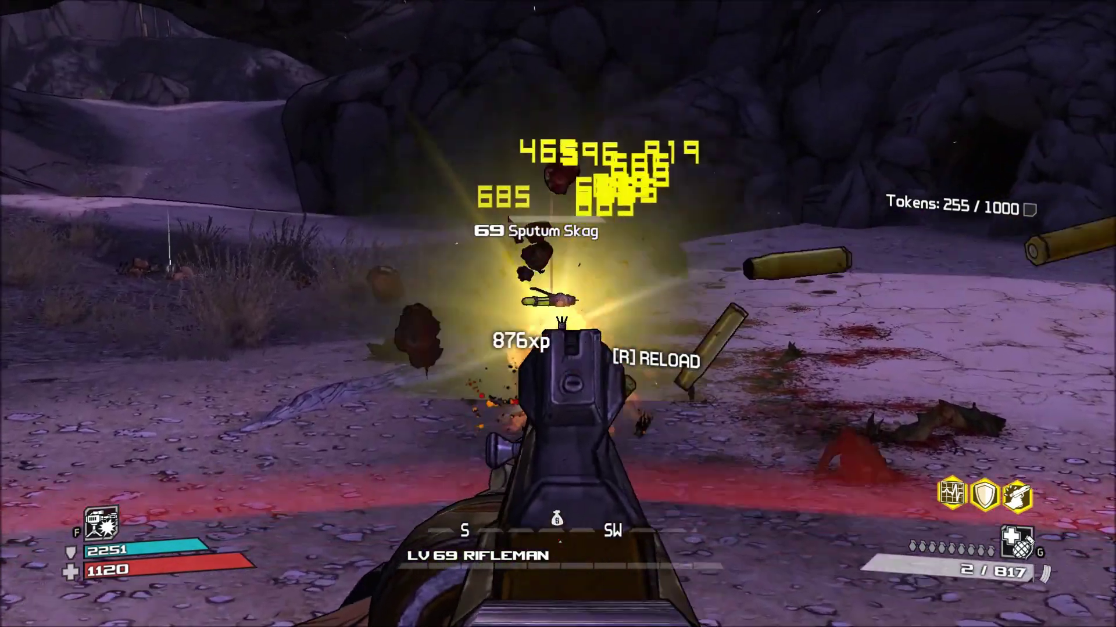
pyautogui.press('r')
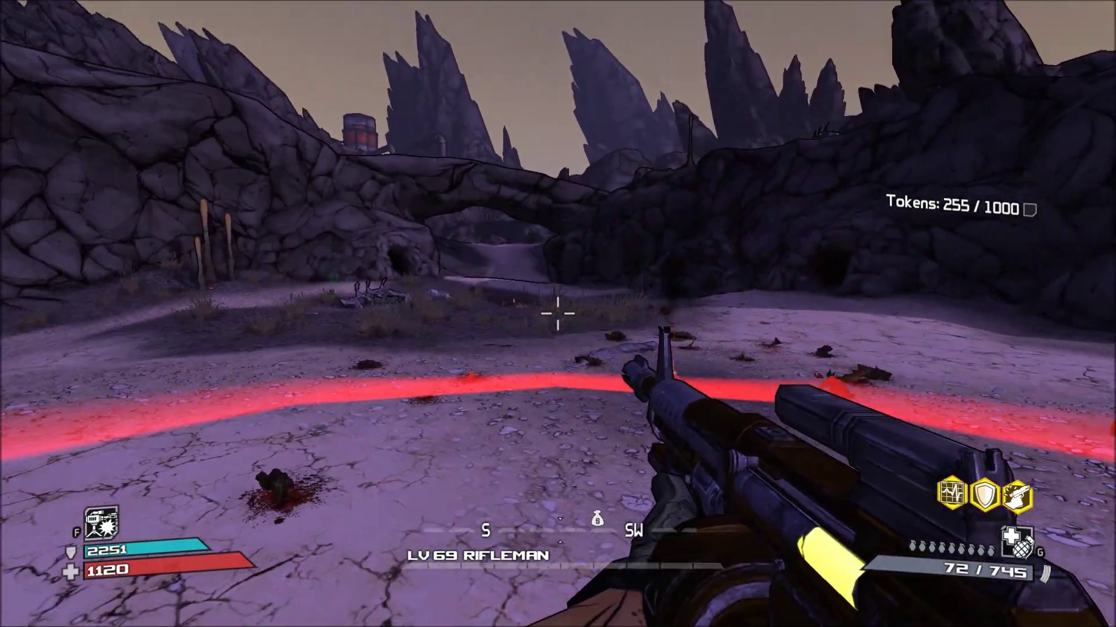
pyautogui.press('v')
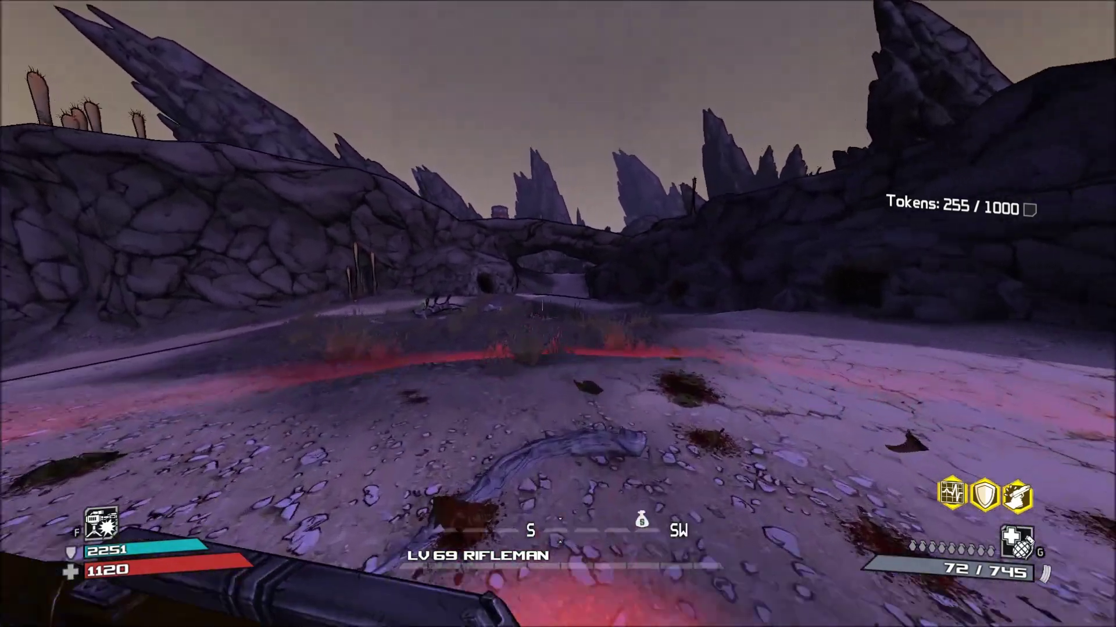
pyautogui.press('w')
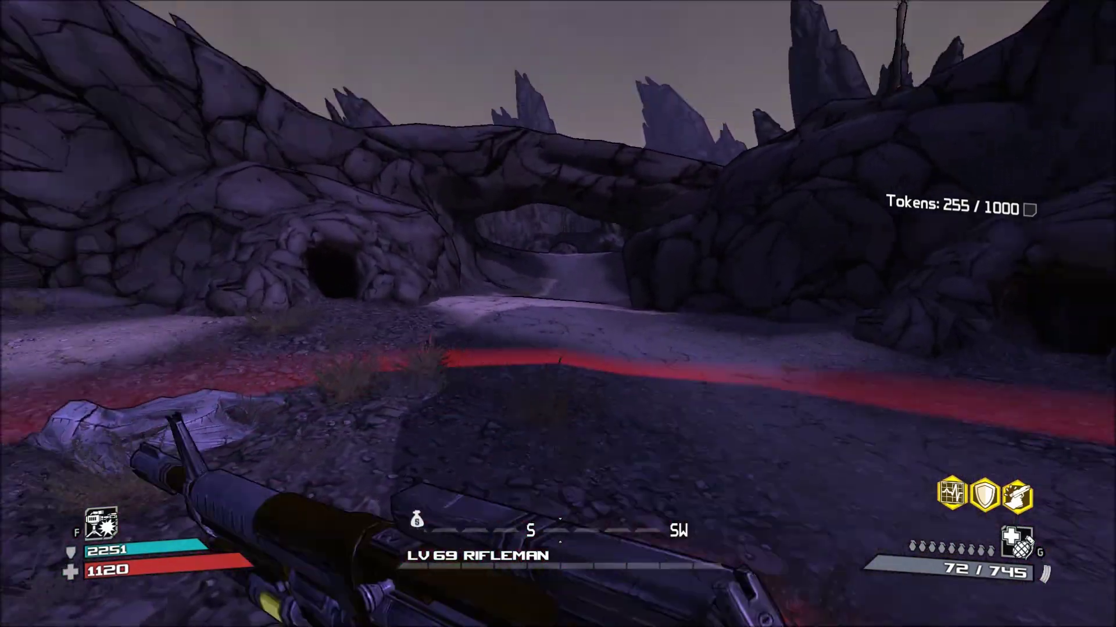
pyautogui.press('w')
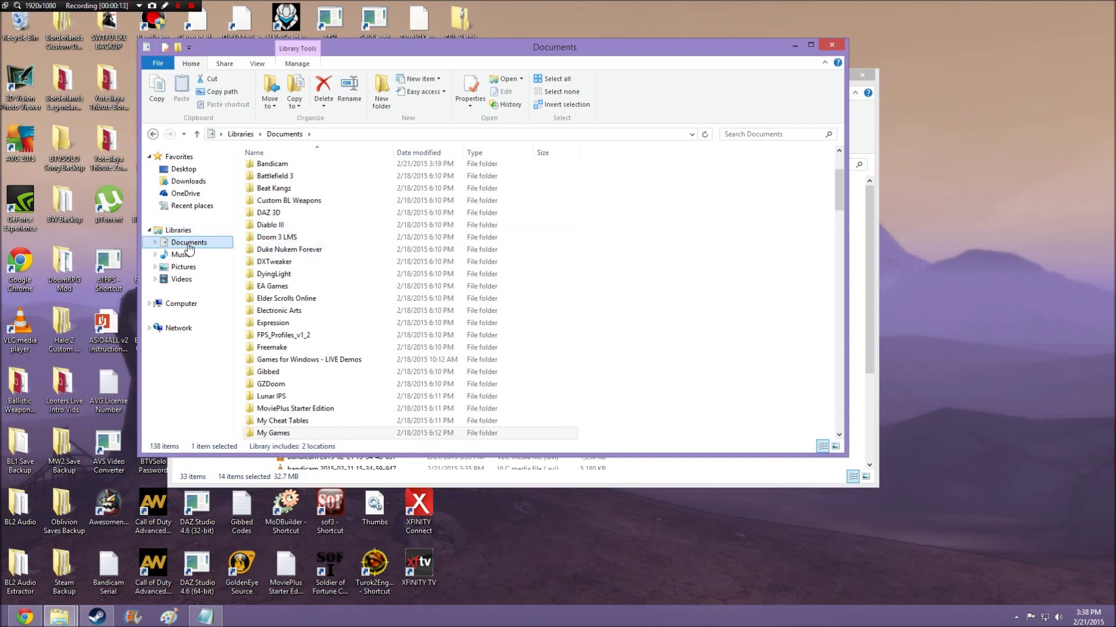
# Open the Config folder inside My Games > Borderlands > WillowGame in the Documents library.
pyautogui.click(287, 433)
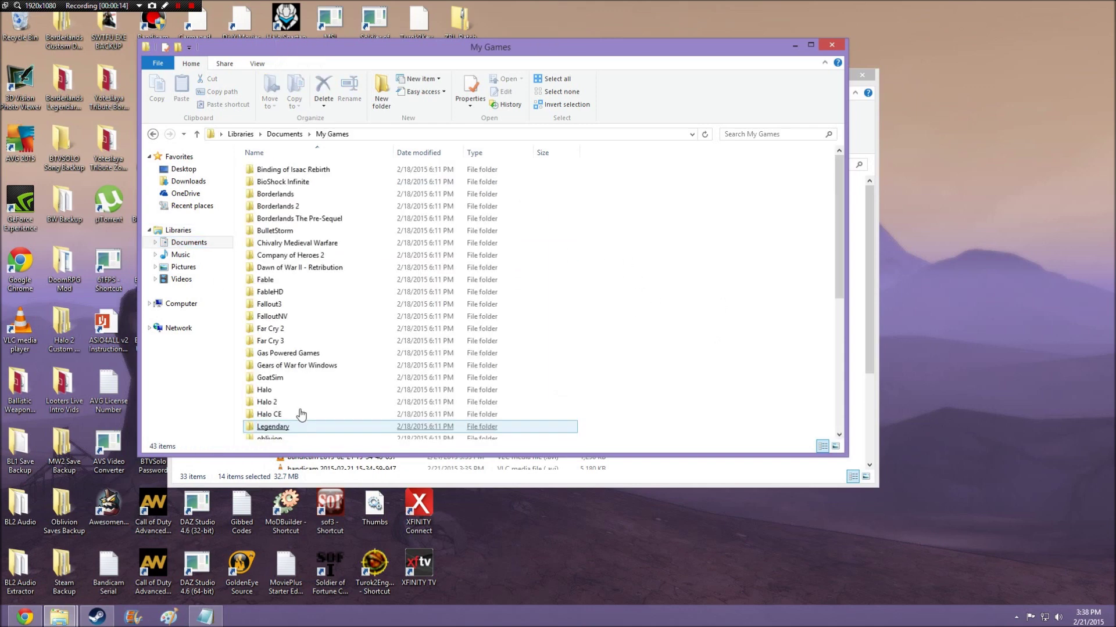
pyautogui.doubleClick(298, 202)
pyautogui.doubleClick(296, 204)
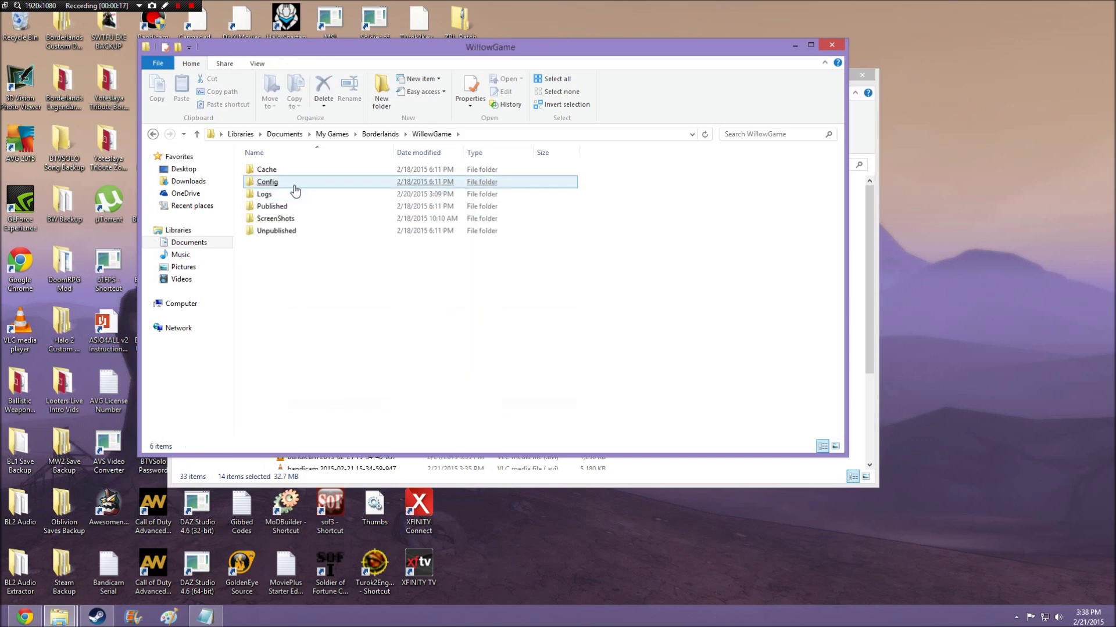
pyautogui.doubleClick(296, 187)
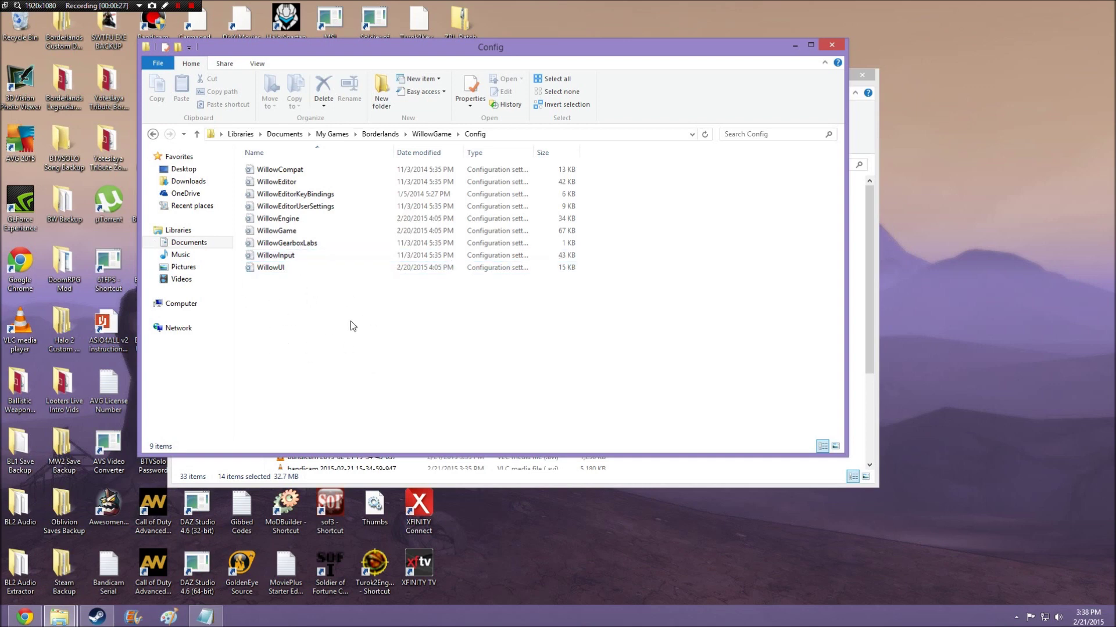
# Open the WillowInput configuration file from the Config folder in Notepad.
pyautogui.click(310, 261)
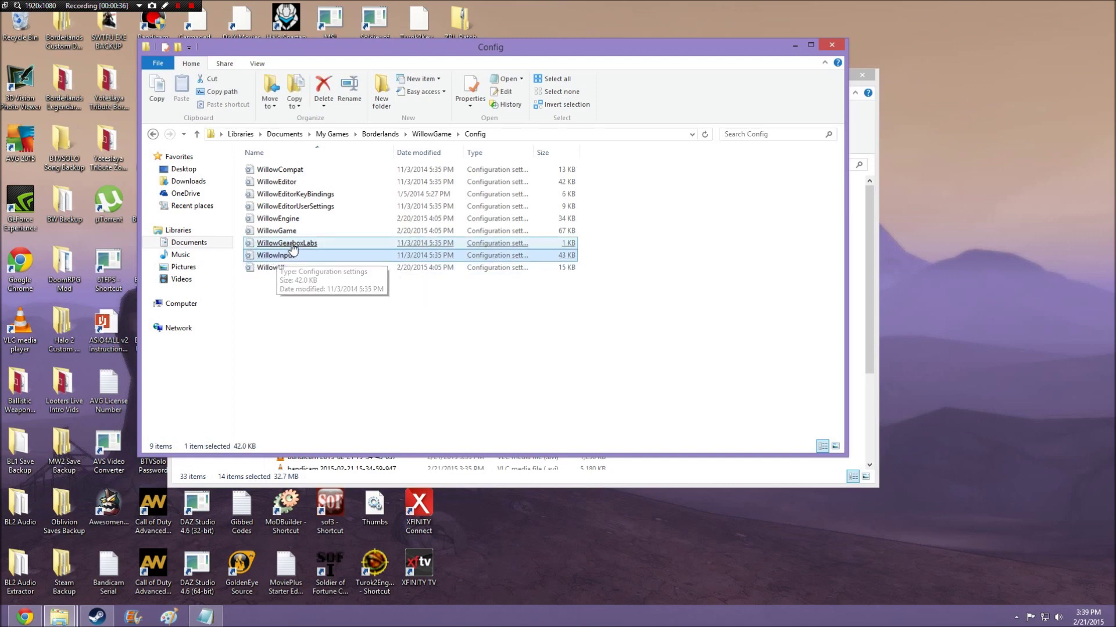
pyautogui.click(278, 269)
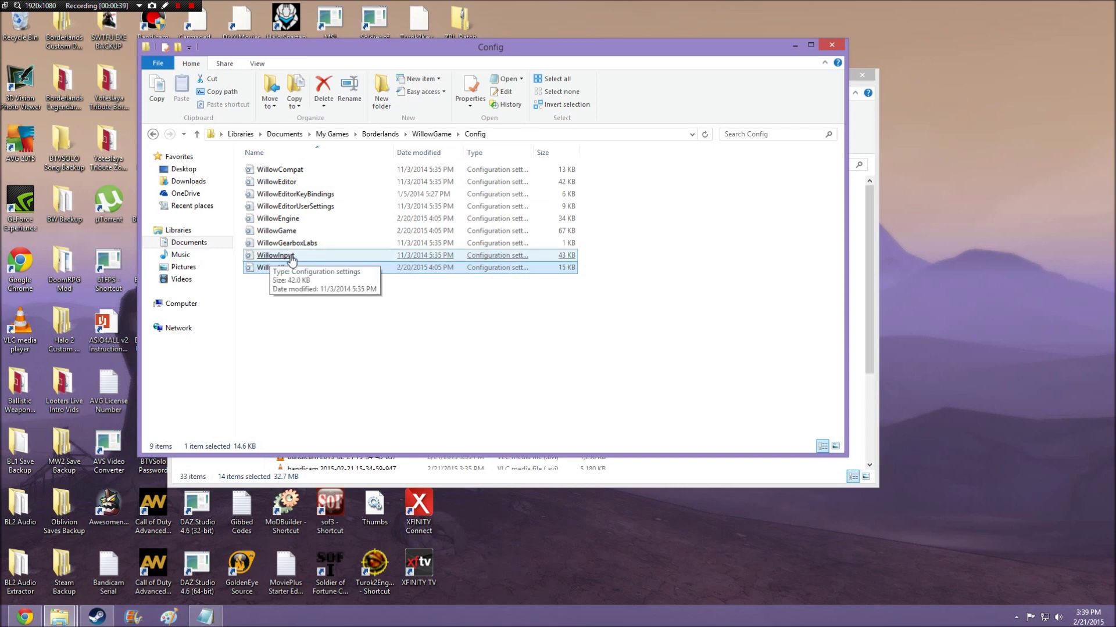
pyautogui.click(356, 351)
pyautogui.click(281, 257)
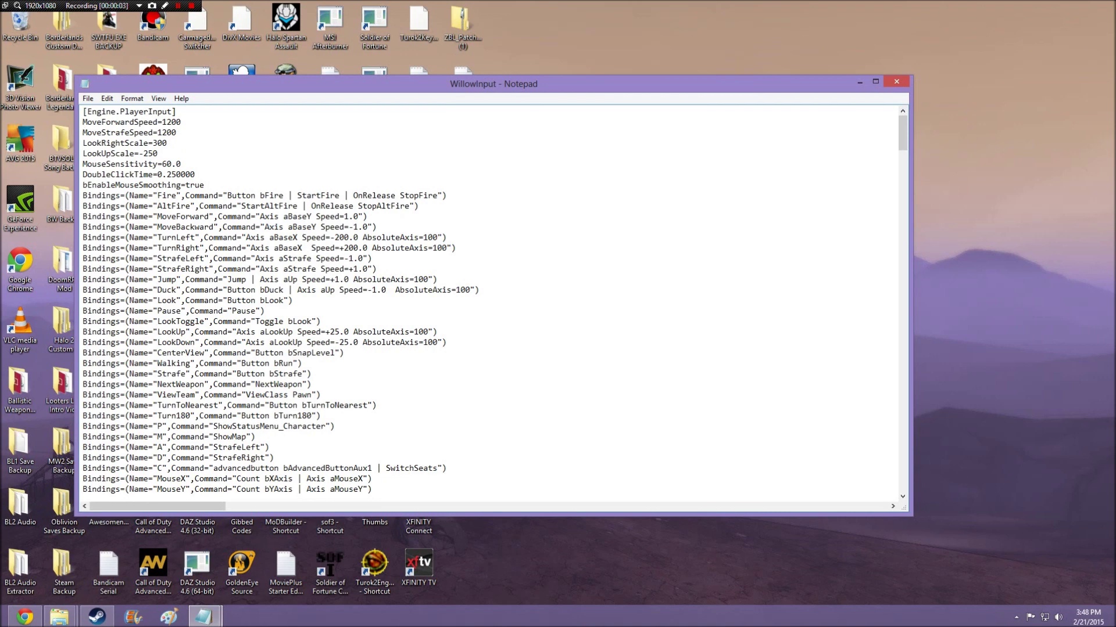
# Find the end of WillowInput's [Engine.PlayerInput] section and copy the F9 to F12 FOV bindings from the BL1 FOV Key Bindings file.
pyautogui.moveTo(83, 112); pyautogui.dragTo(178, 122)
pyautogui.click(180, 122)
pyautogui.moveTo(903, 144); pyautogui.dragTo(902, 214)
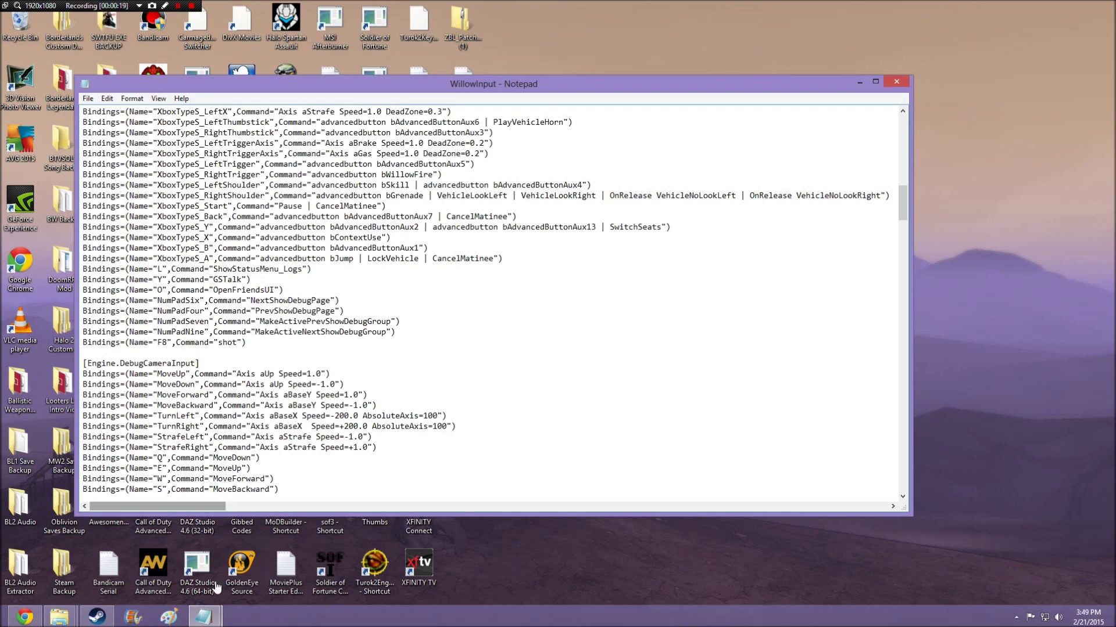
pyautogui.moveTo(203, 616)
pyautogui.click(183, 574)
pyautogui.rightClick(361, 128)
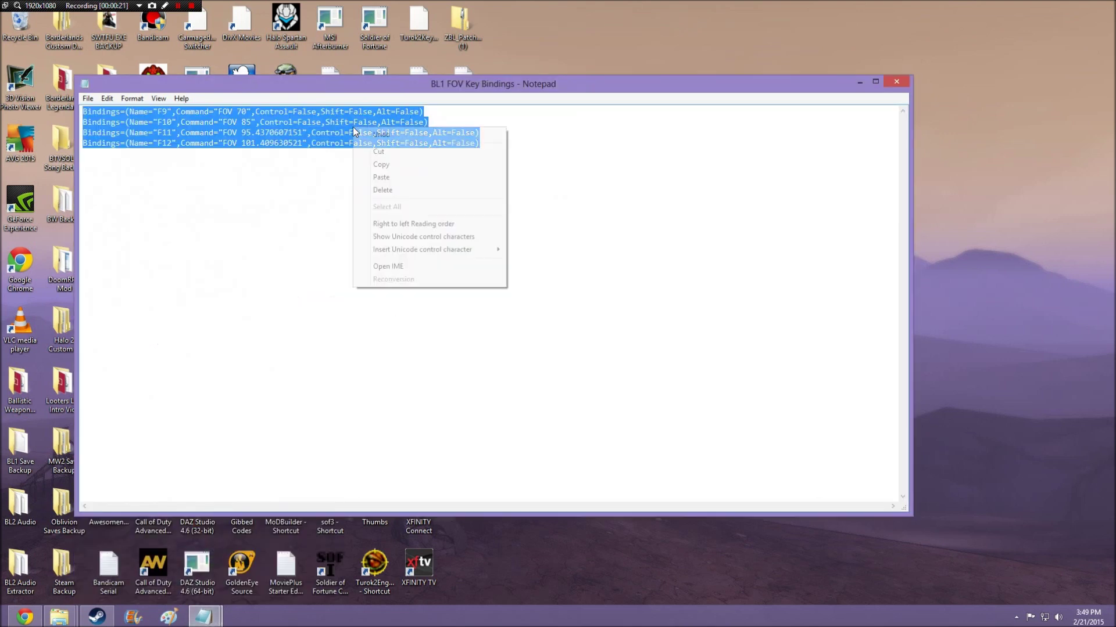
pyautogui.click(382, 167)
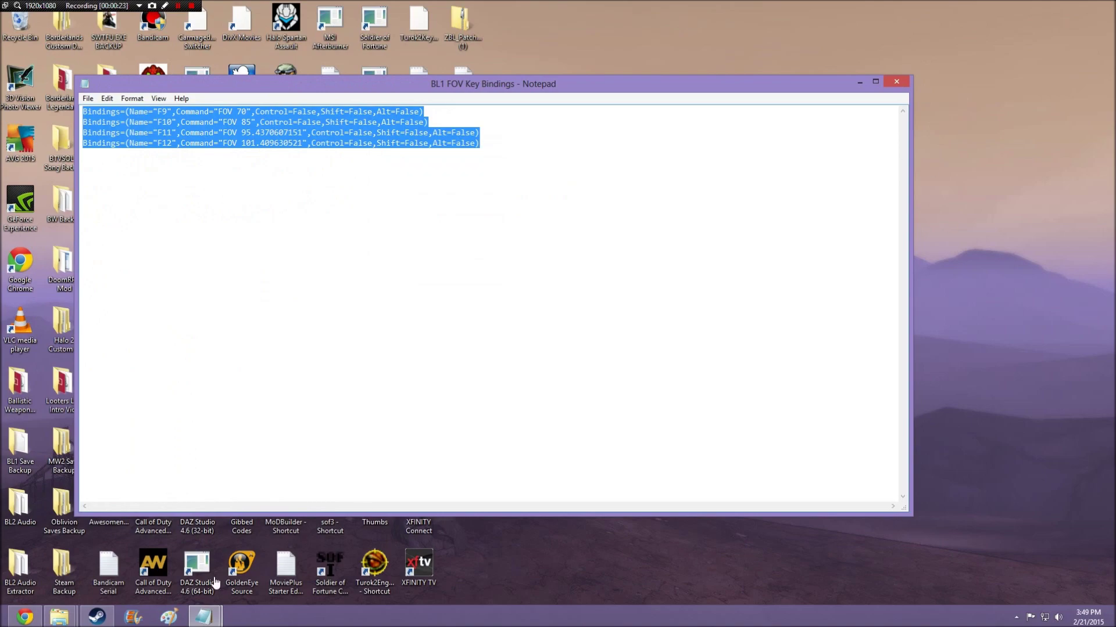
# Paste the four FOV bindings below the F8 binding in WillowInput, leaving a blank line before [Engine.DebugCameraInput].
pyautogui.hotkey('alt', 'Tab')
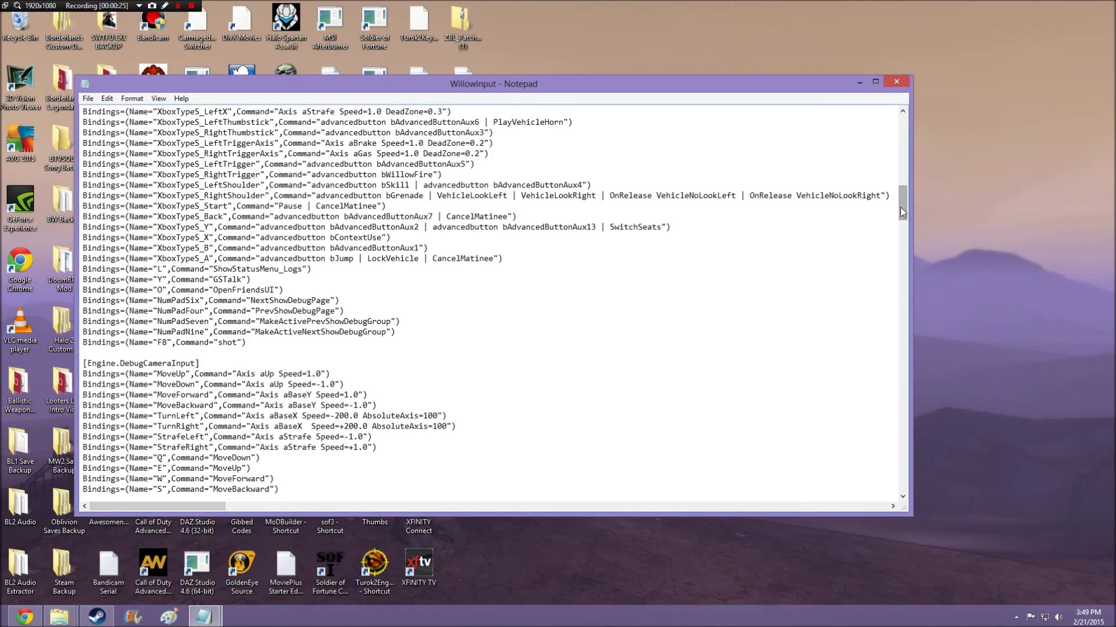
pyautogui.moveTo(905, 182)
pyautogui.mouseDown()
pyautogui.moveTo(909, 124)
pyautogui.moveTo(908, 197)
pyautogui.mouseUp()
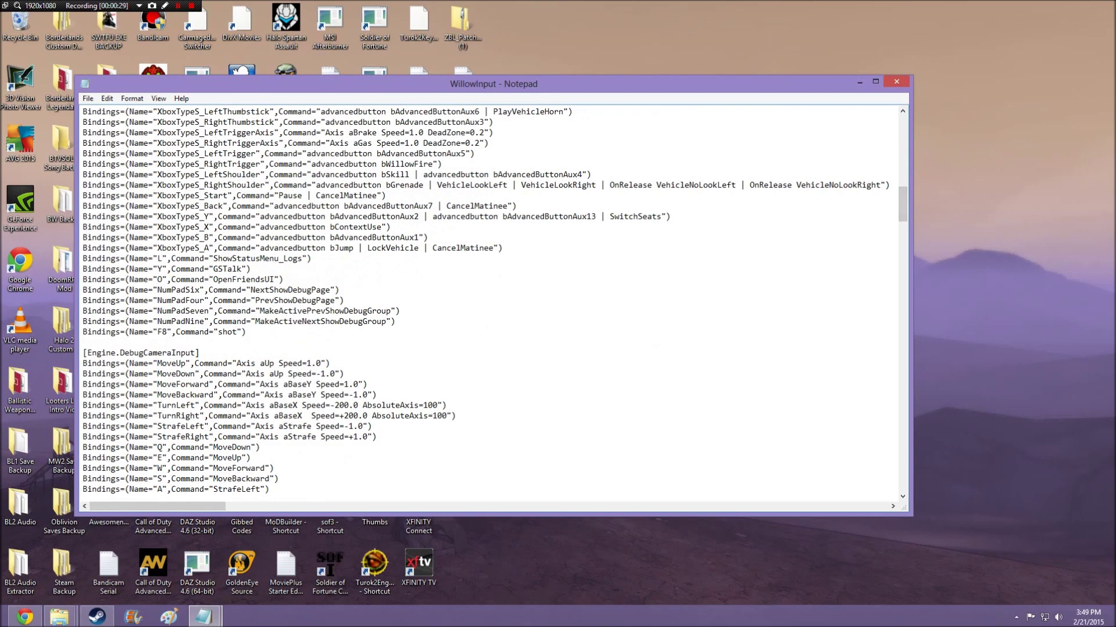
pyautogui.rightClick(240, 343)
pyautogui.click(284, 393)
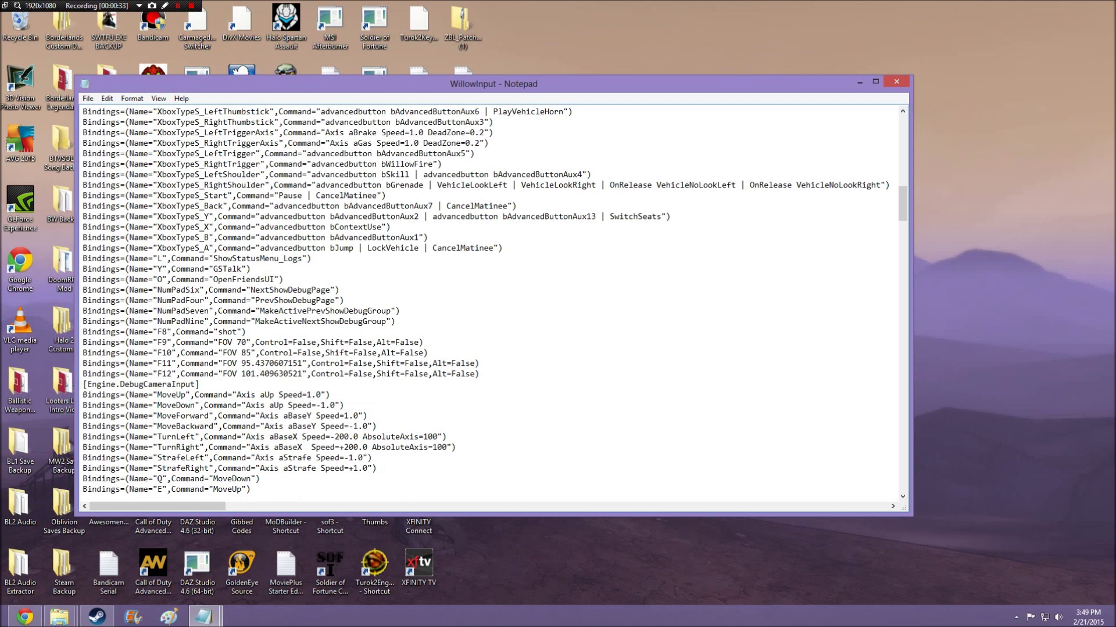
pyautogui.press('Return')
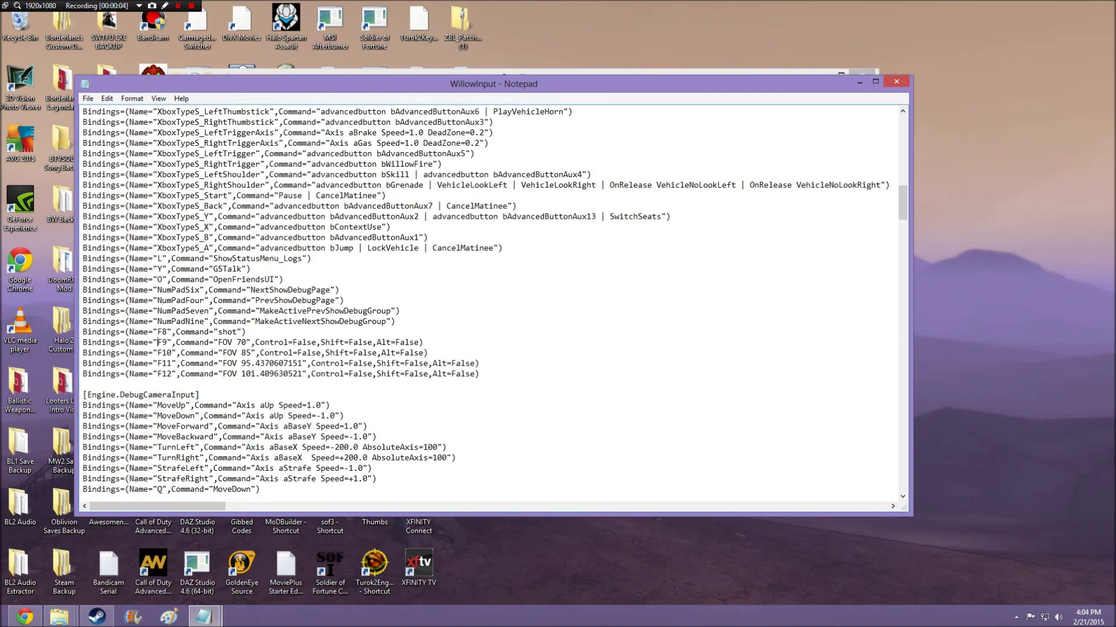
# Examine the F9 to F12 key names and the FOV value of the F9 line in the pasted bindings.
pyautogui.moveTo(157, 342); pyautogui.dragTo(172, 374)
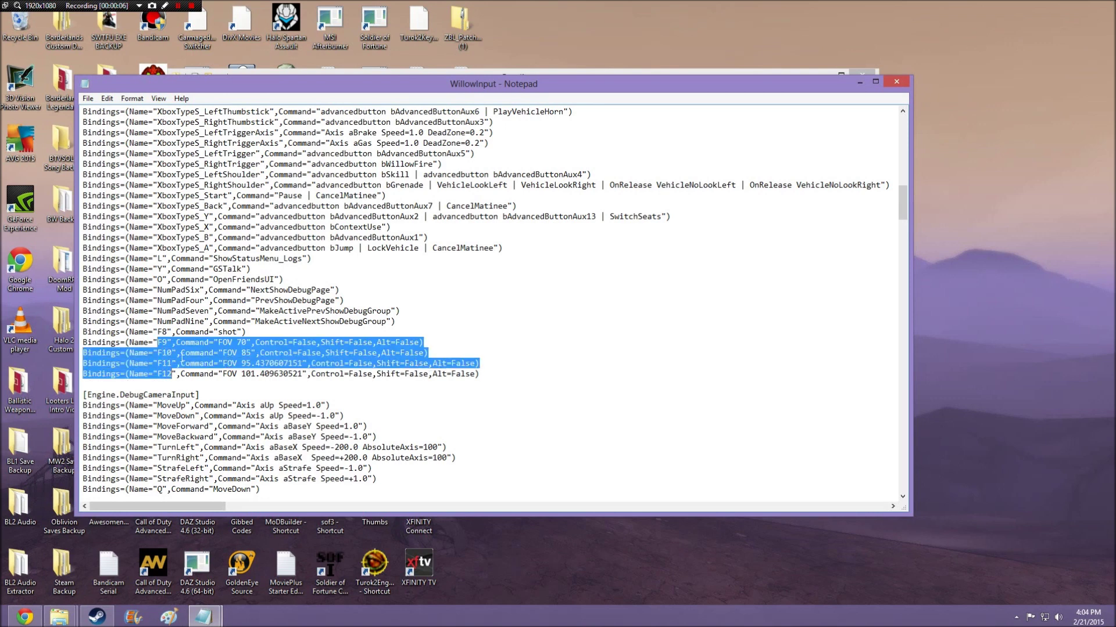
pyautogui.click(158, 342)
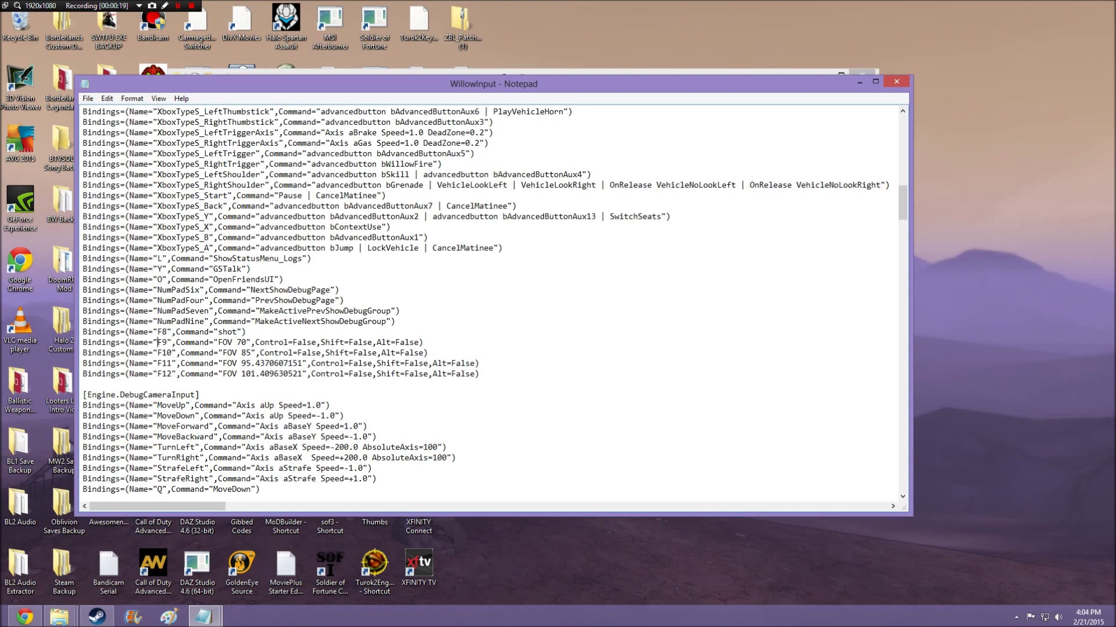
pyautogui.moveTo(218, 342); pyautogui.dragTo(247, 342)
pyautogui.click(172, 343)
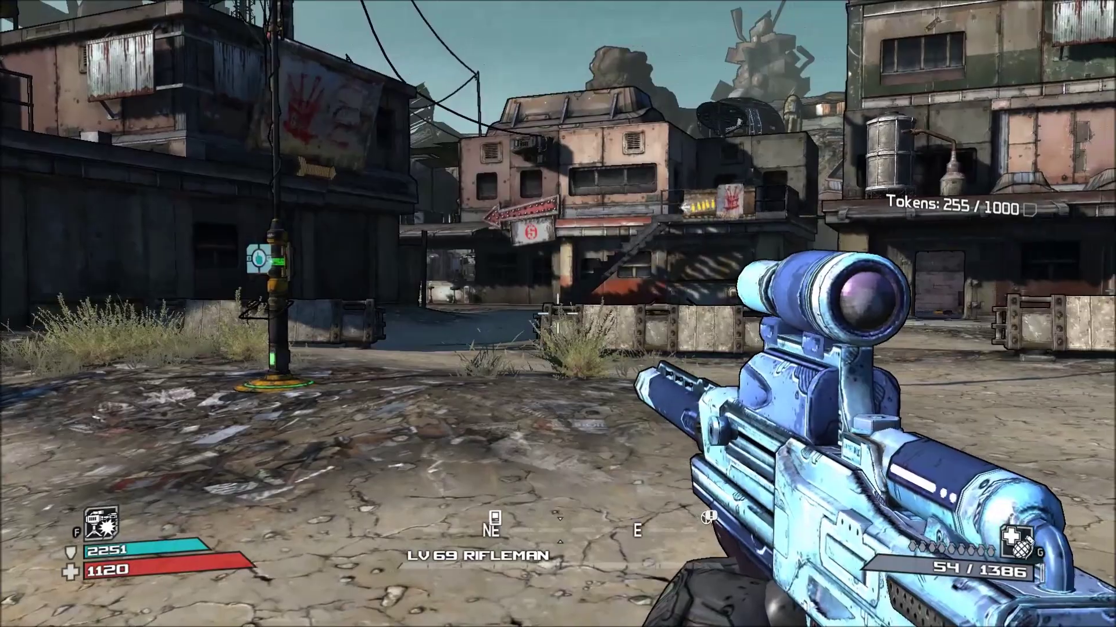
pyautogui.press('s')
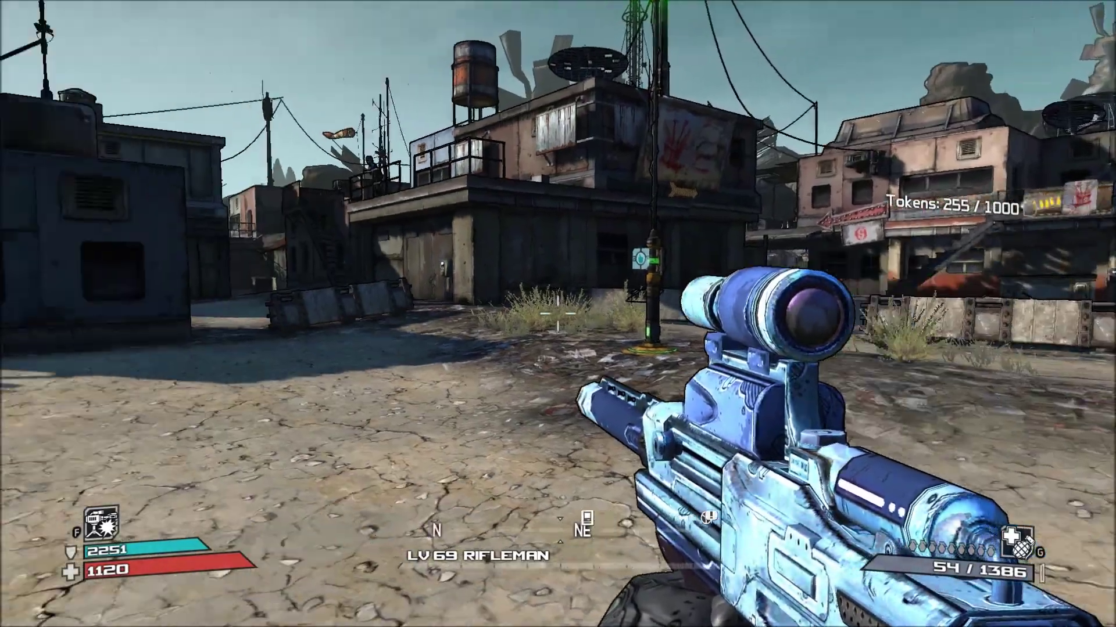
pyautogui.press('shift')
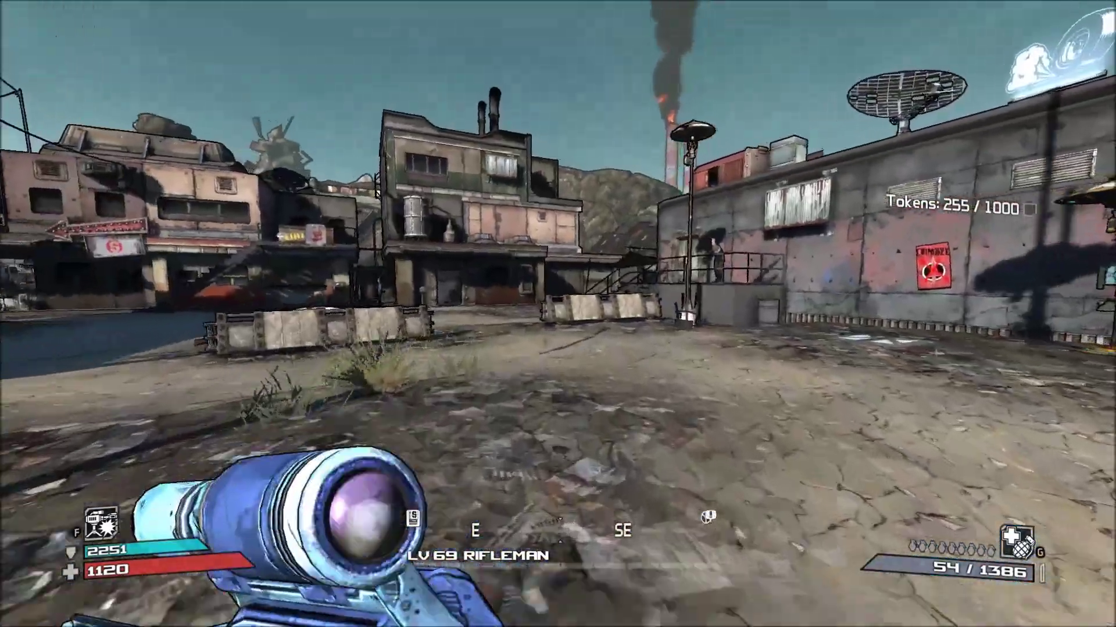
pyautogui.press('w')
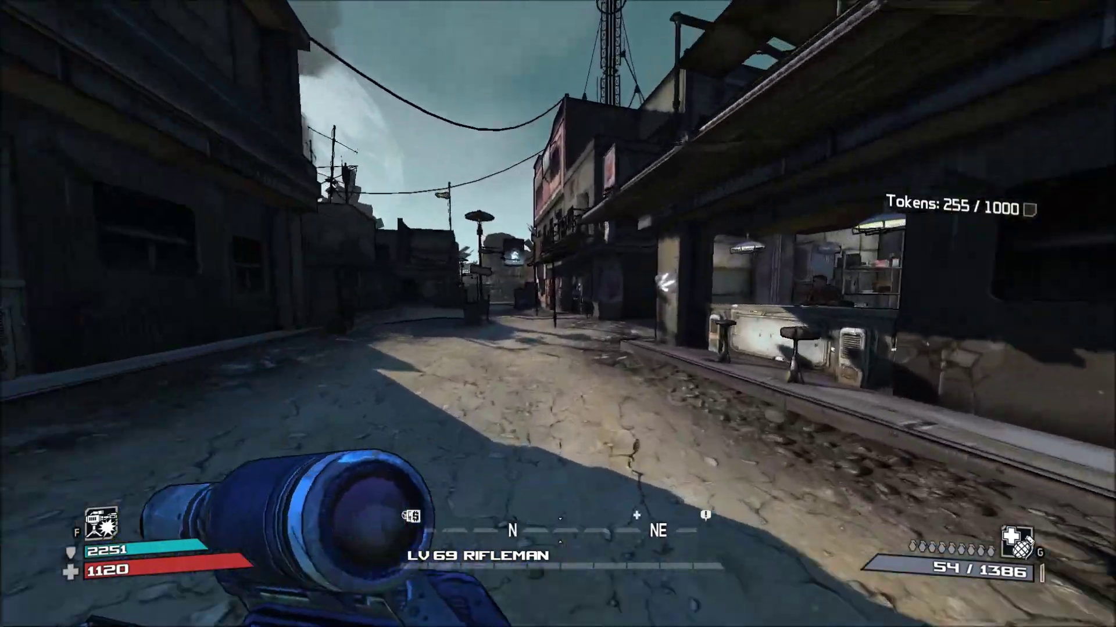
pyautogui.press('w')
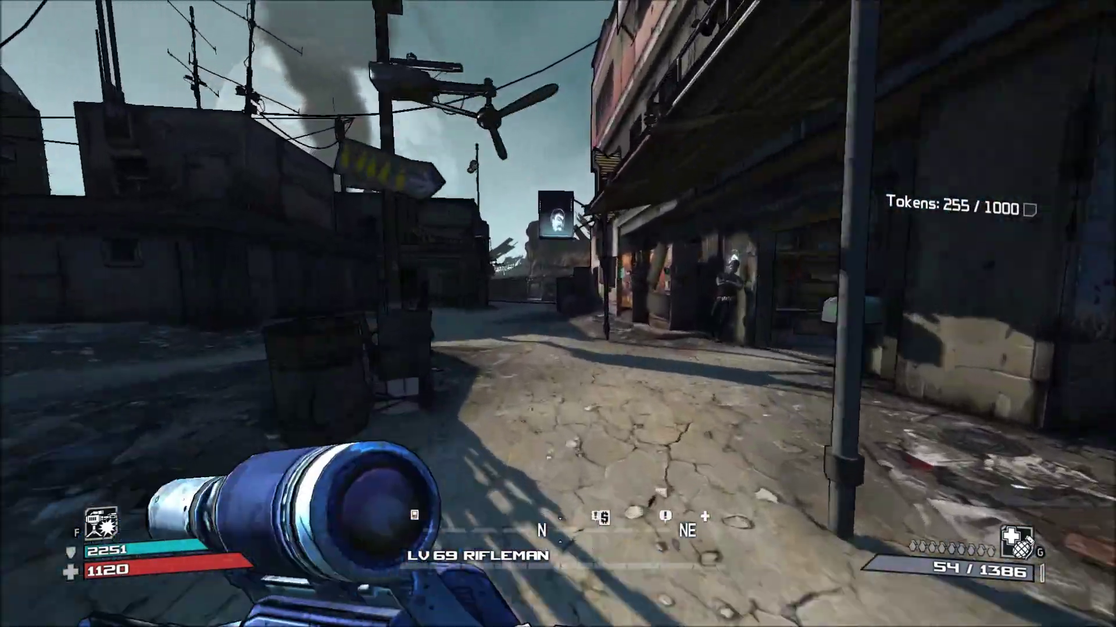
pyautogui.press('w')
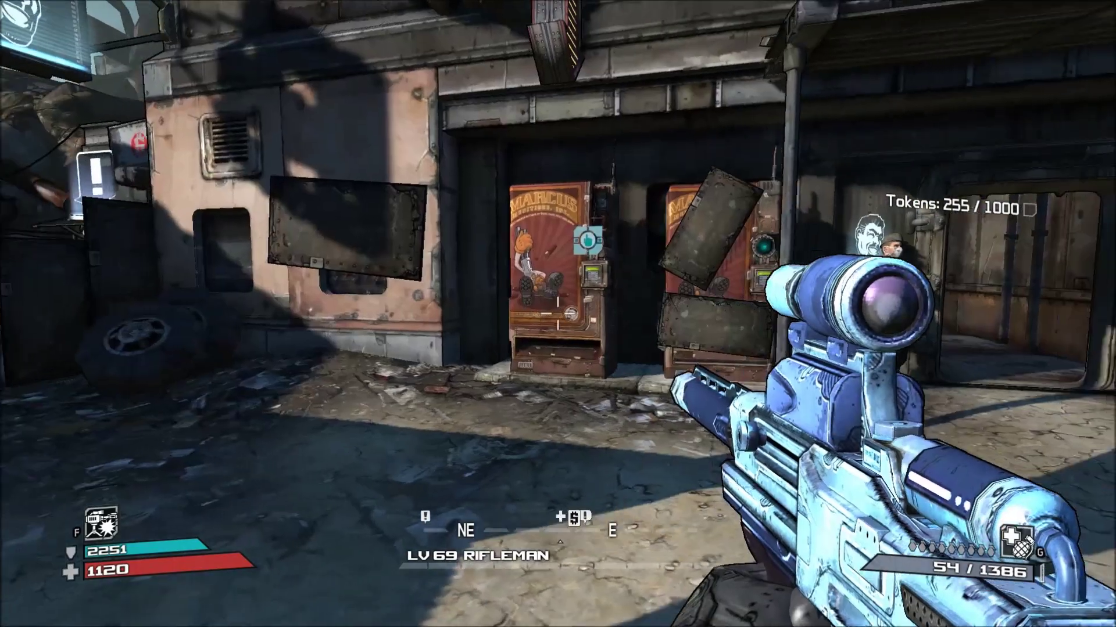
pyautogui.press('a')
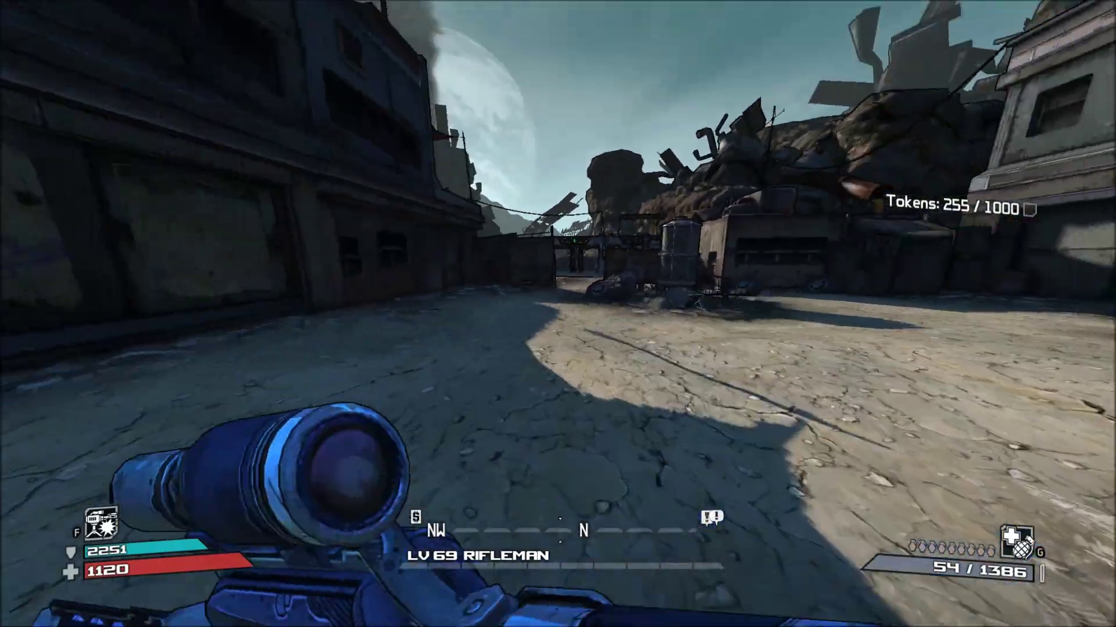
pyautogui.press('r')
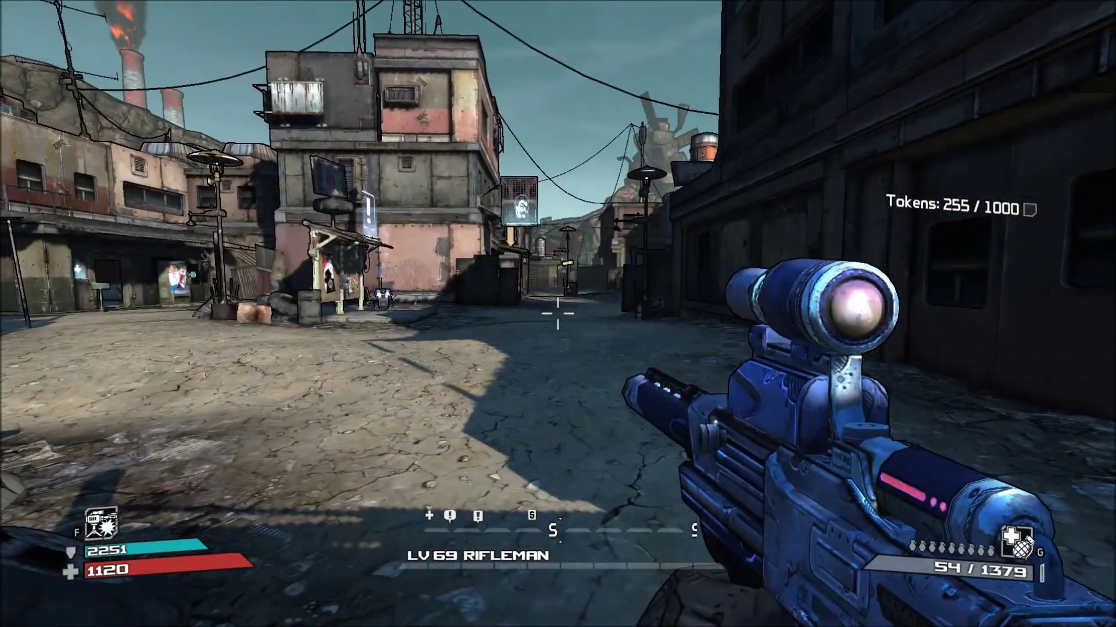
pyautogui.press('w')
pyautogui.press('w')
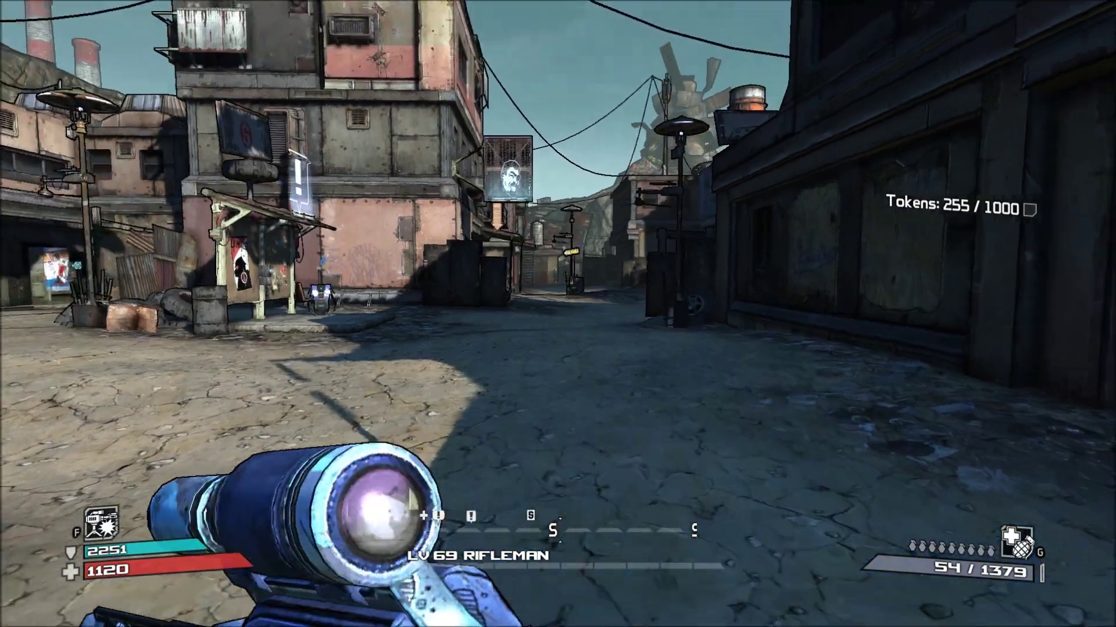
pyautogui.press('w')
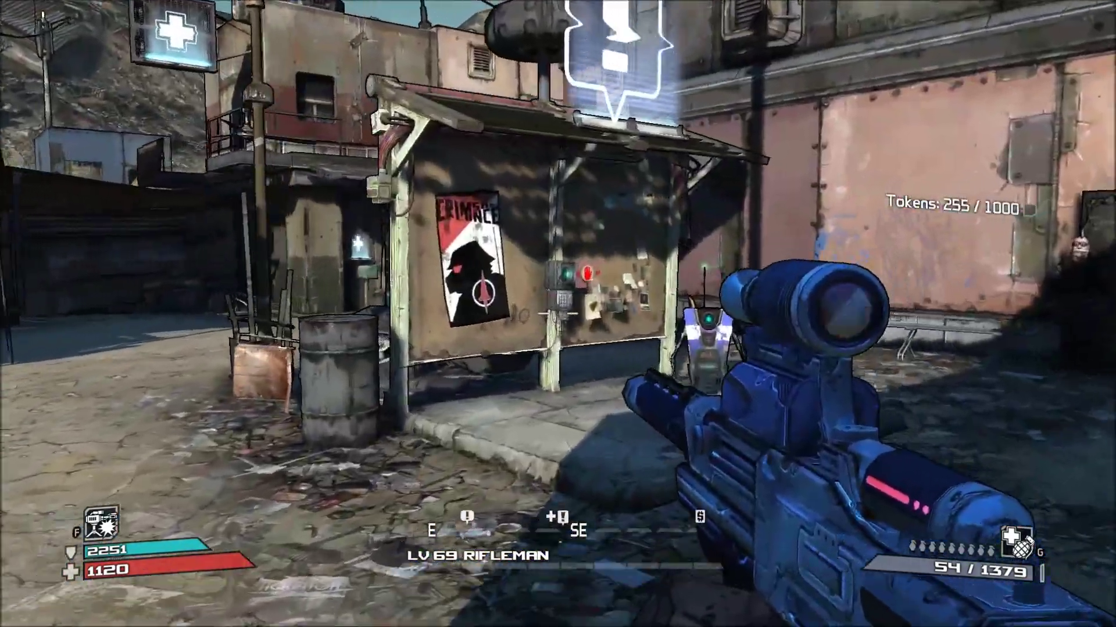
pyautogui.press('s')
pyautogui.press('s')
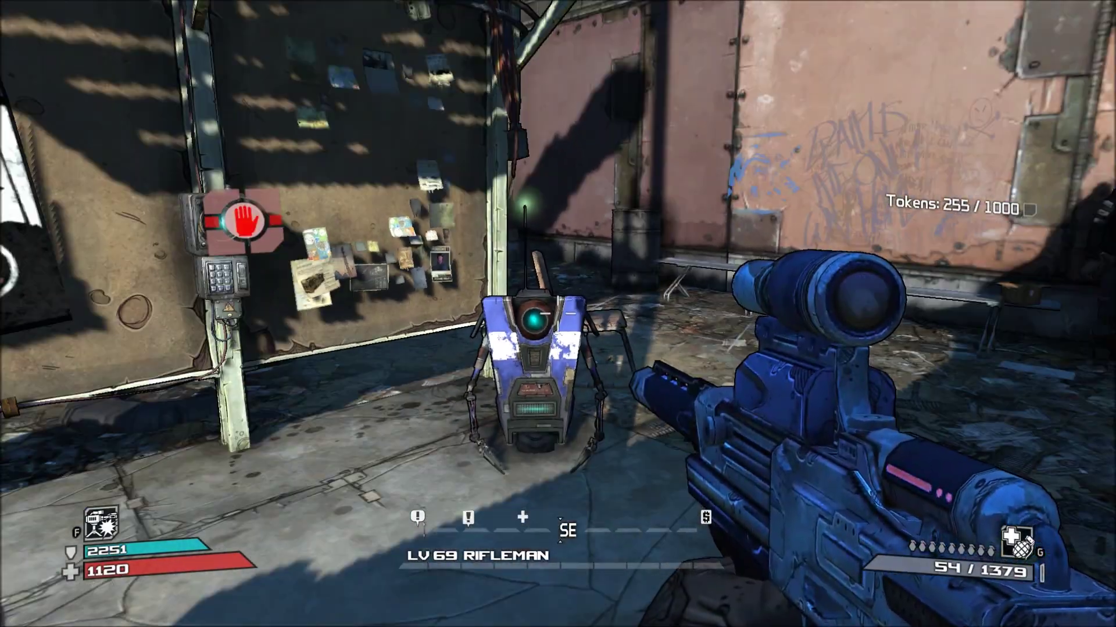
pyautogui.press('w')
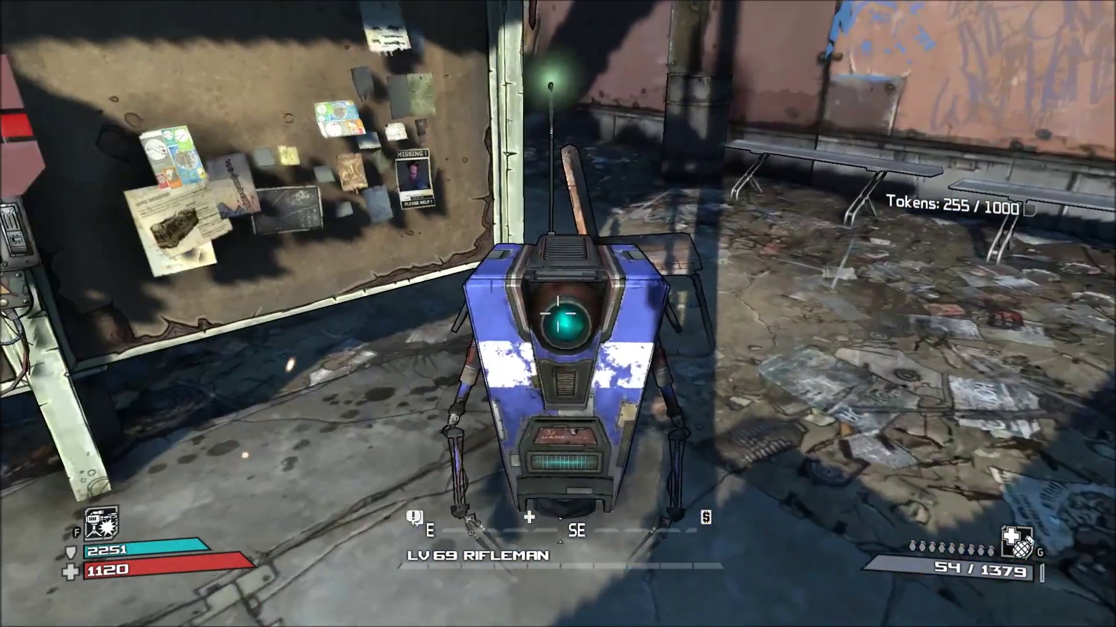
pyautogui.press('w')
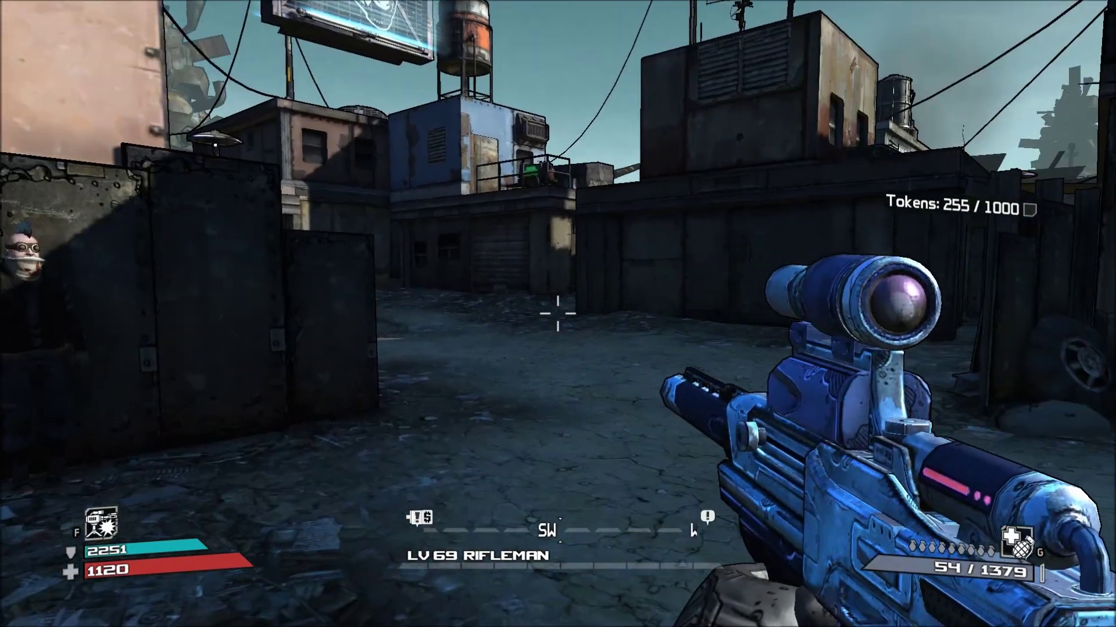
pyautogui.press('s')
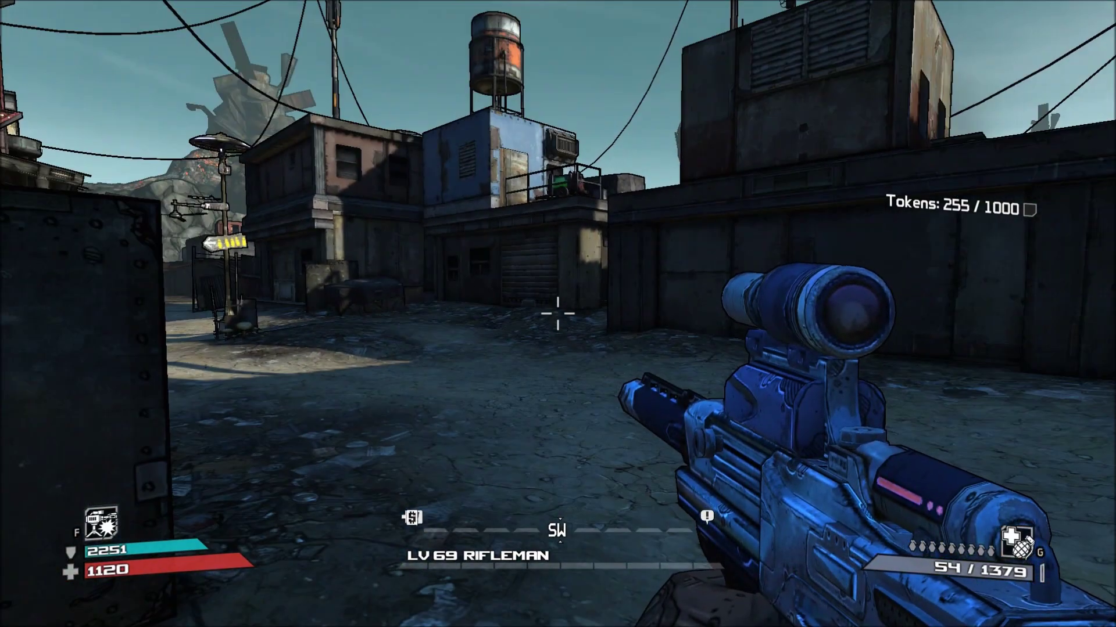
pyautogui.press('w')
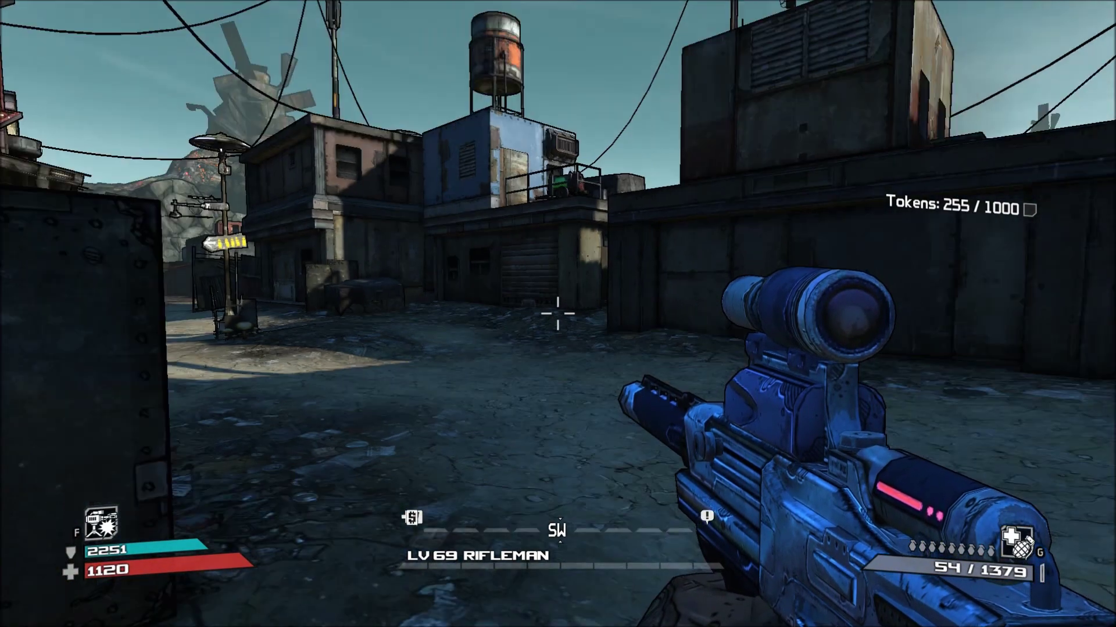
pyautogui.press('w')
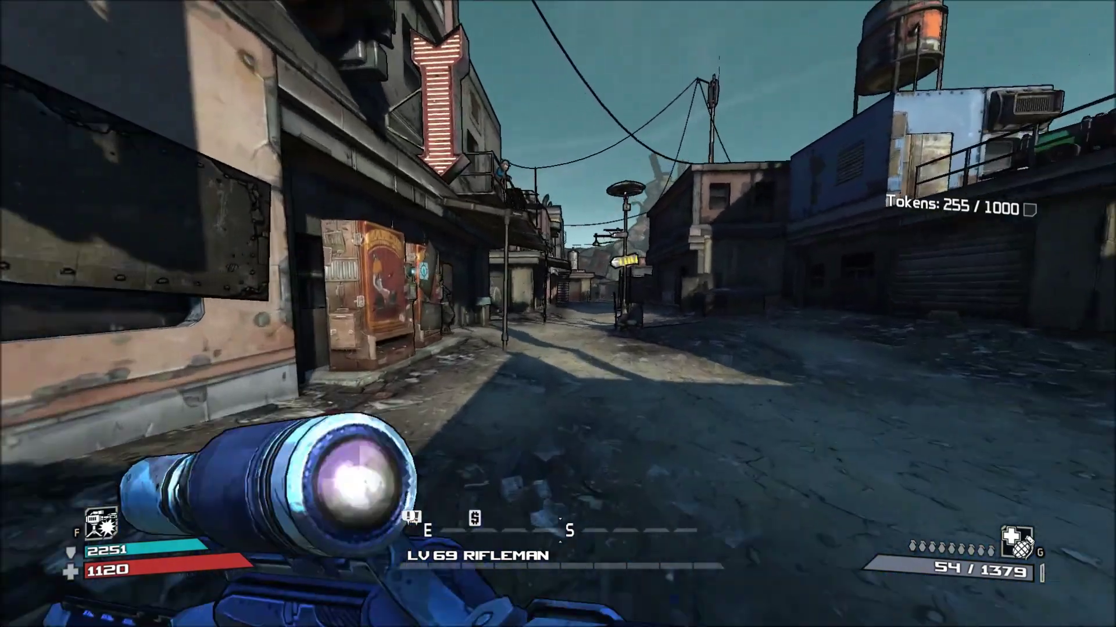
pyautogui.press('w')
pyautogui.press('e')
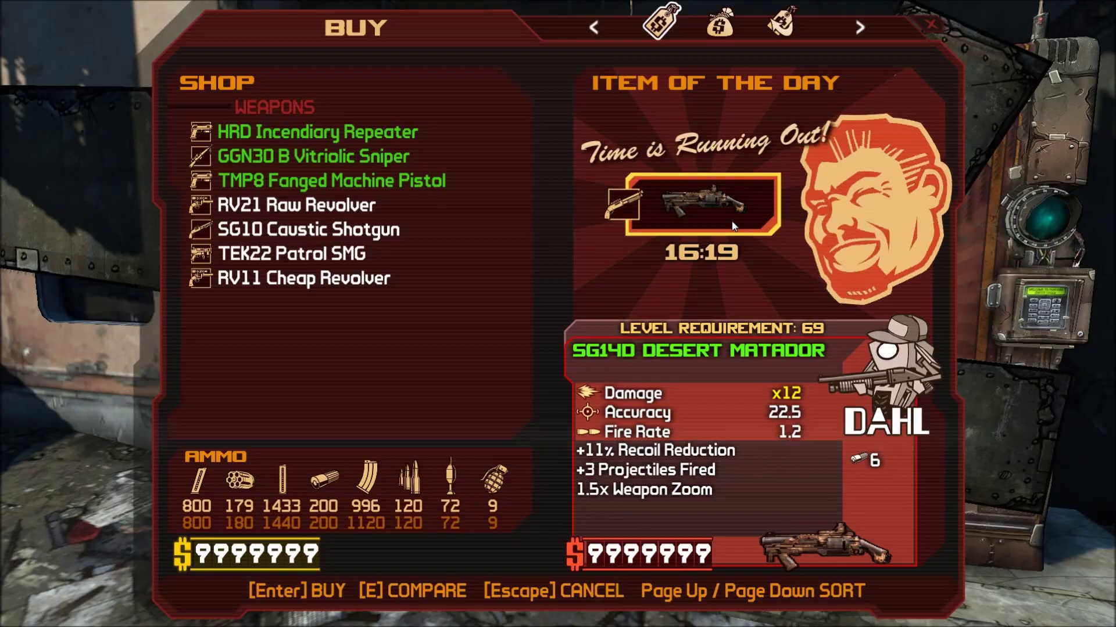
pyautogui.press('Escape')
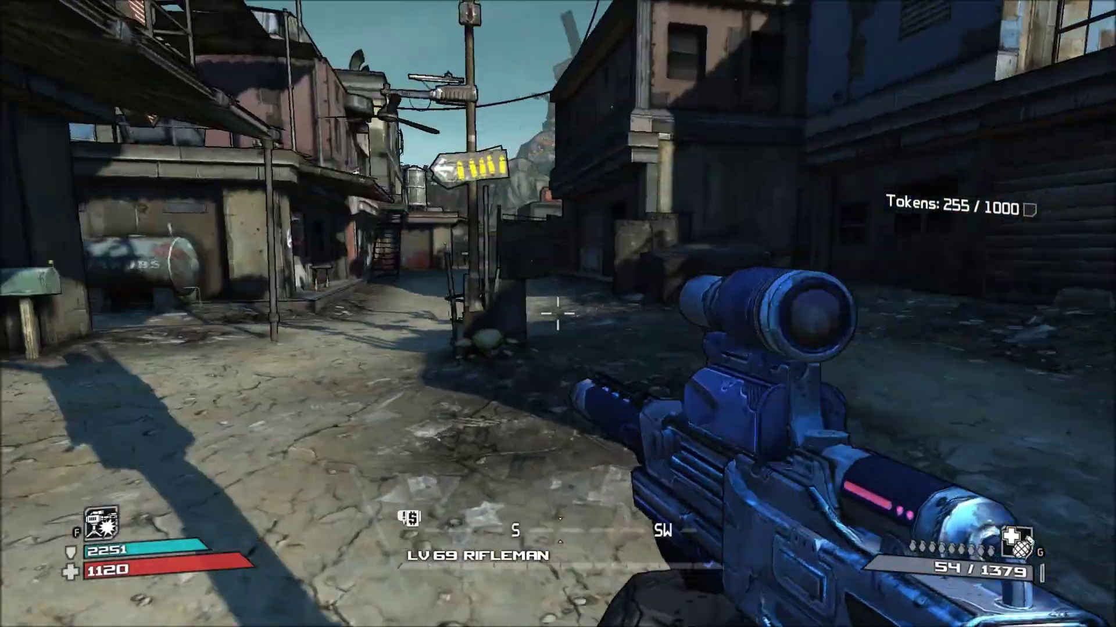
pyautogui.press('w')
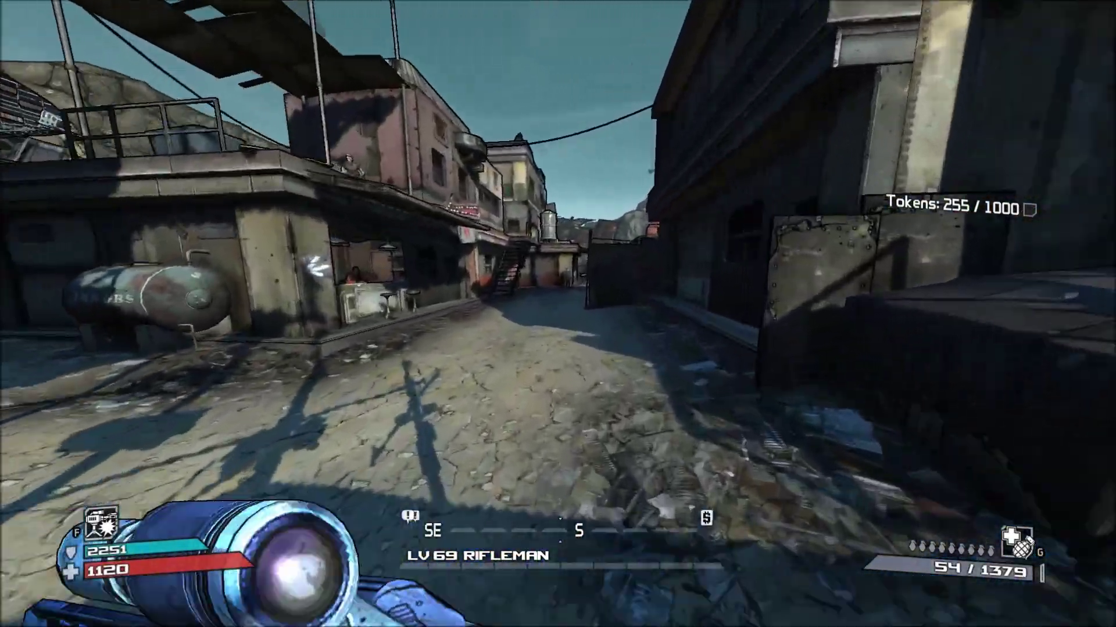